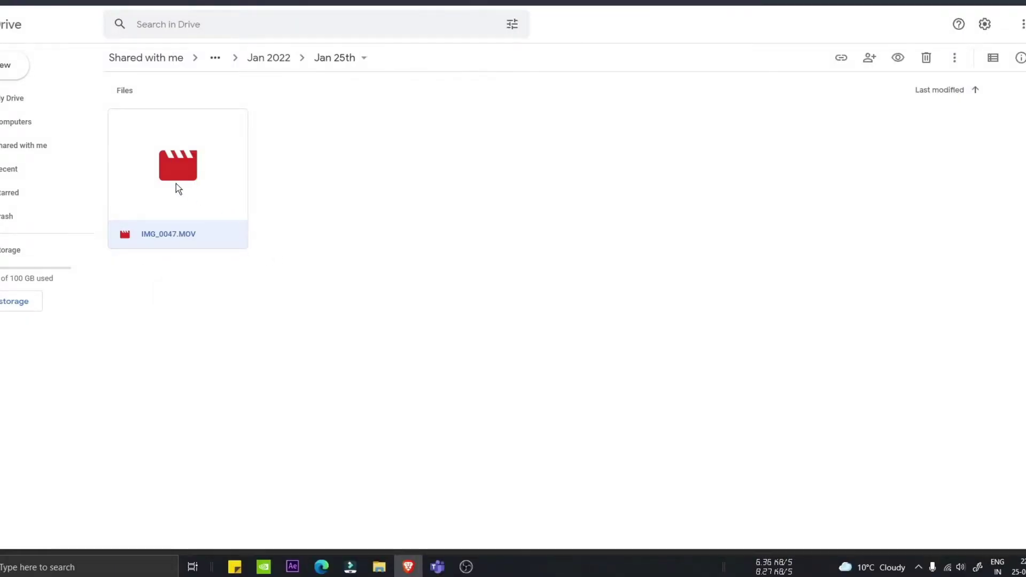
- Try downloading the 6.6 GB IMG_0047.MOV, note the virus-scan warning, then return to the Jan 25th folder
{"action": "double_click", "coordinate": [175, 186]}
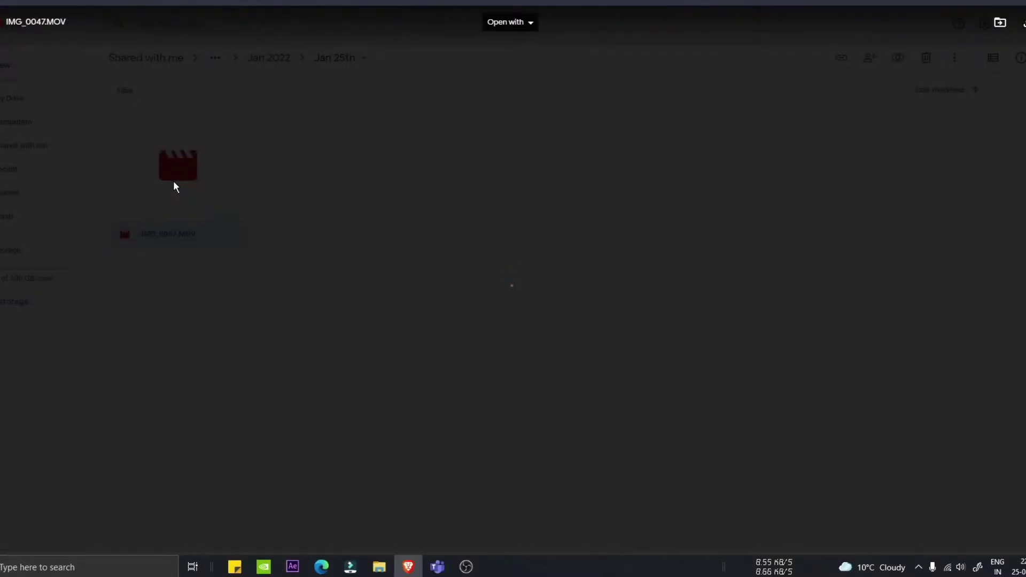
{"action": "left_click", "coordinate": [458, 226]}
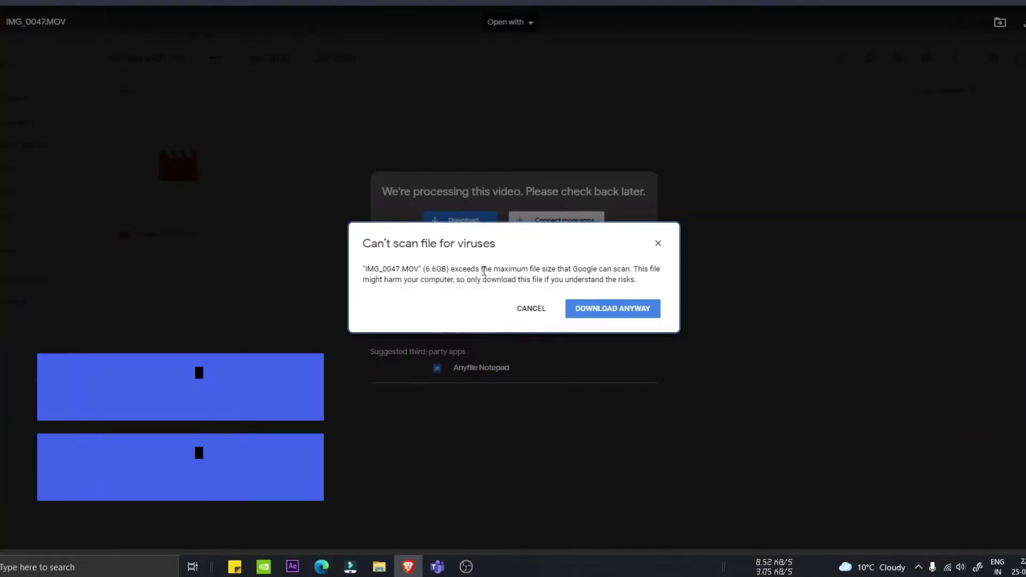
{"action": "left_click_drag", "start_coordinate": [423, 269], "coordinate": [448, 269]}
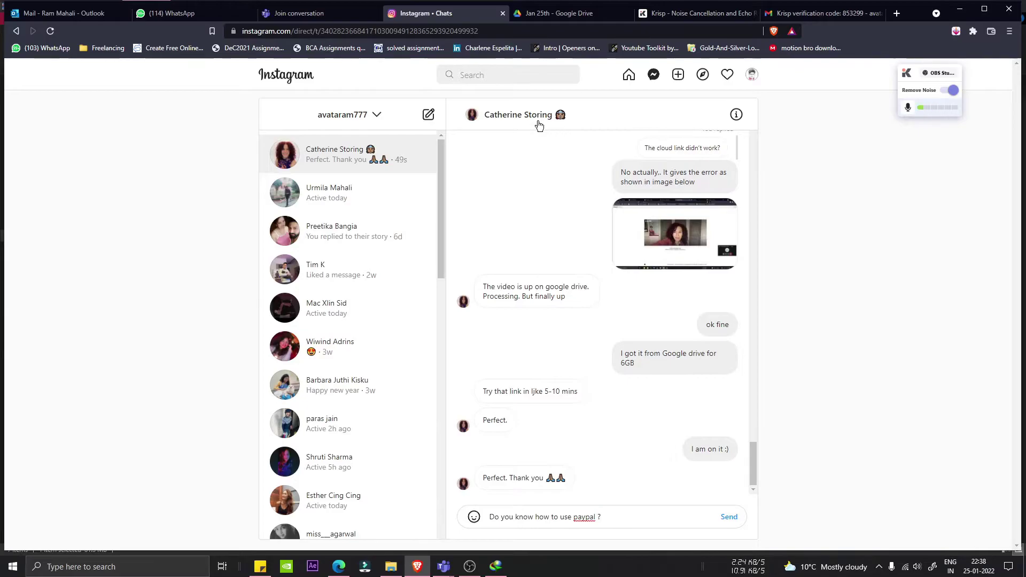
{"action": "left_click", "coordinate": [540, 17]}
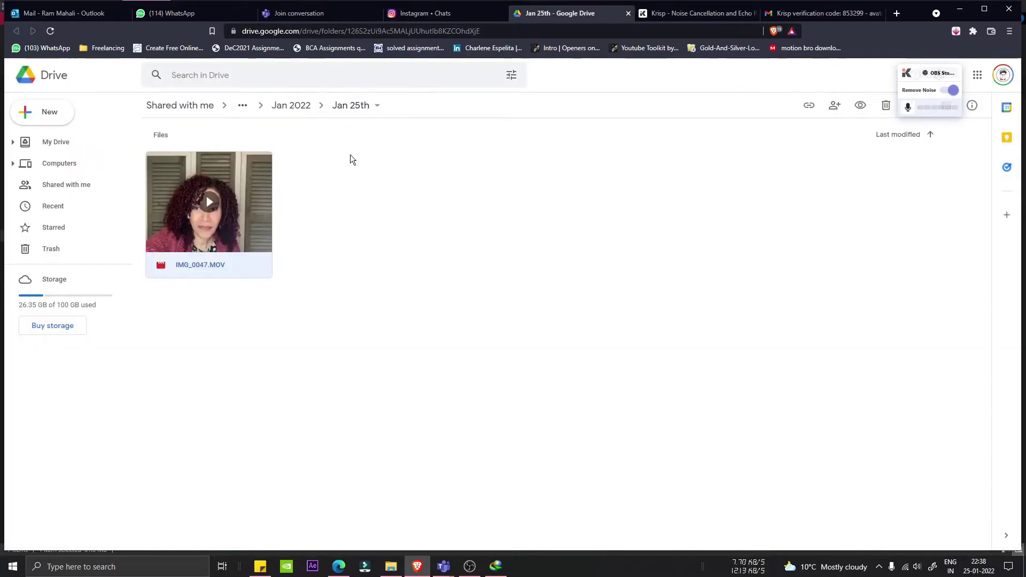
- Play IMG_0047.MOV, move the download overlay onto the video, and show the 360p/Auto quality options
{"action": "double_click", "coordinate": [206, 200]}
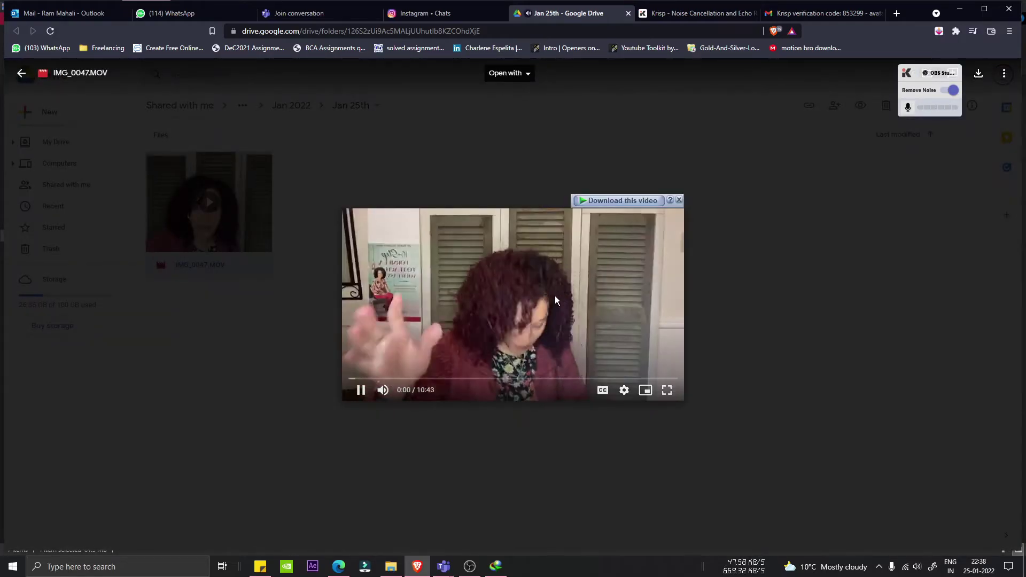
{"action": "left_click_drag", "start_coordinate": [607, 202], "coordinate": [583, 238]}
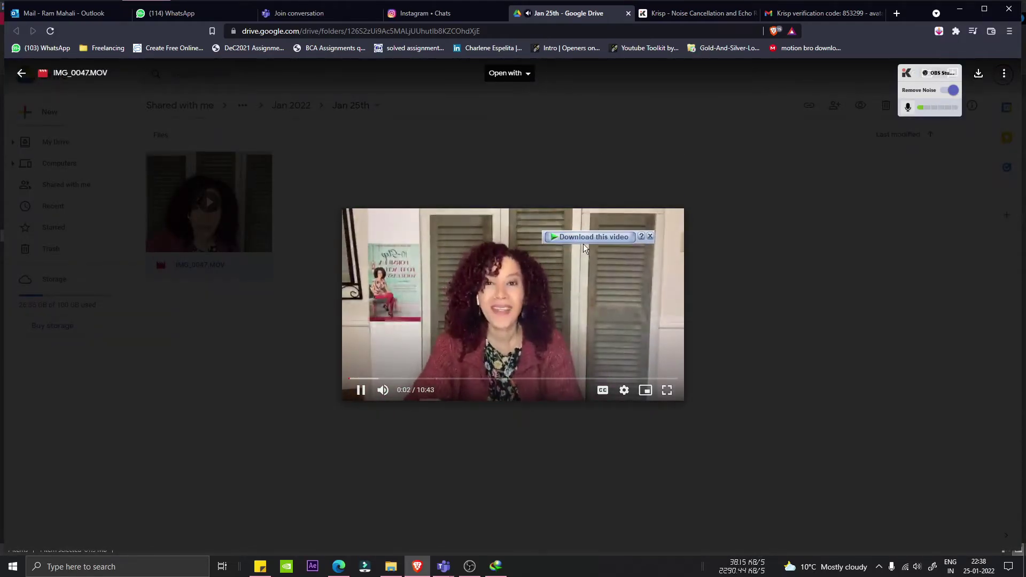
{"action": "left_click", "coordinate": [621, 391]}
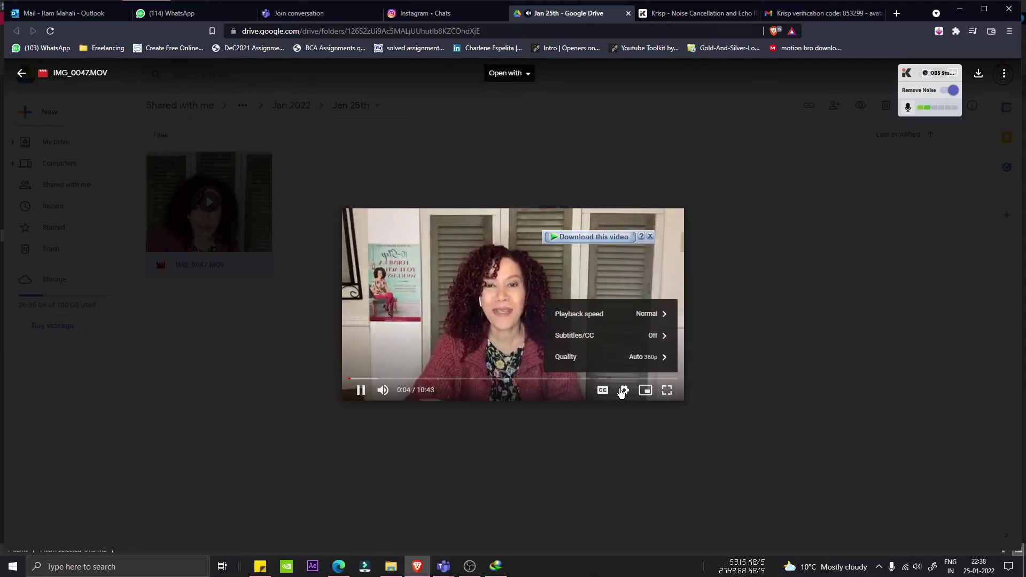
{"action": "left_click", "coordinate": [624, 358]}
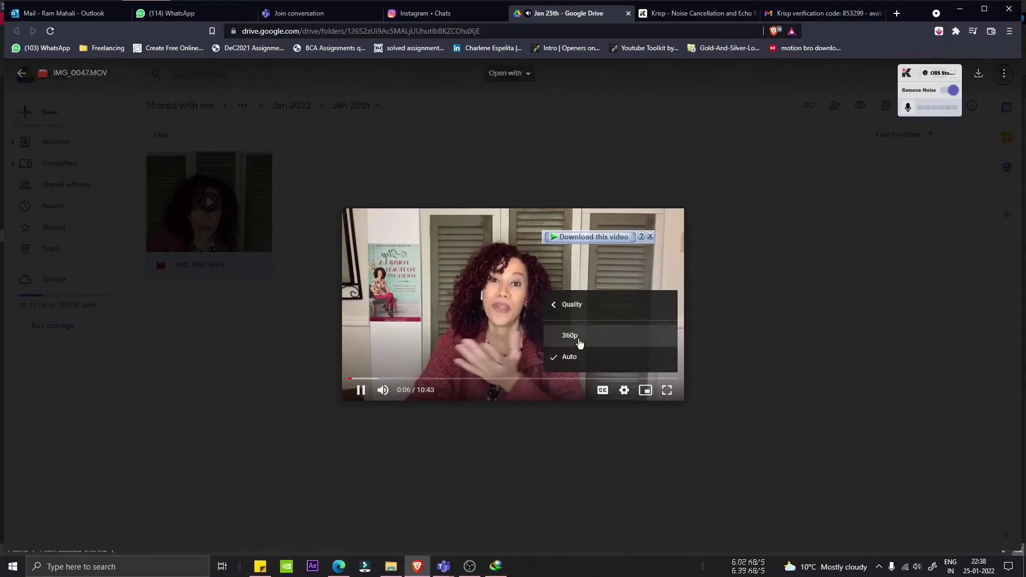